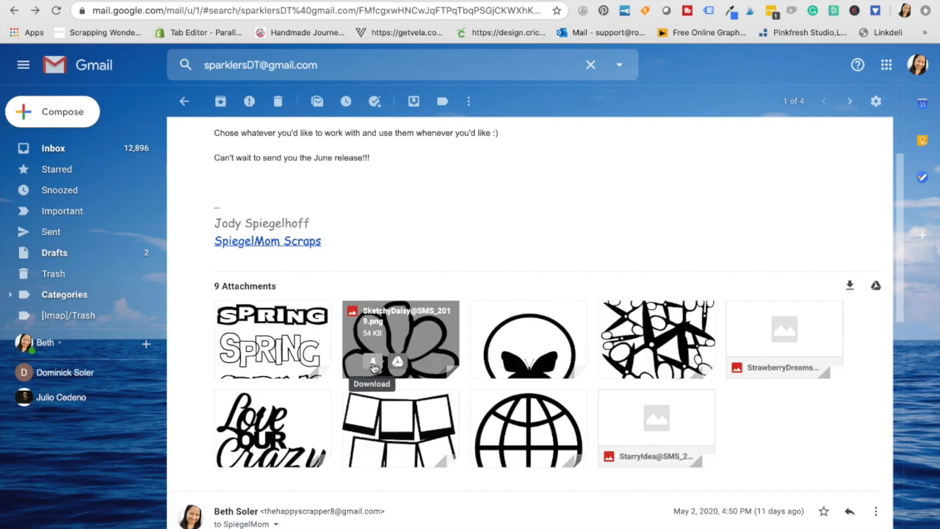
# Download the SketchyDaisy, PolaroidBanner and GeoGlobe image attachments from the email
pyautogui.click(373, 366)
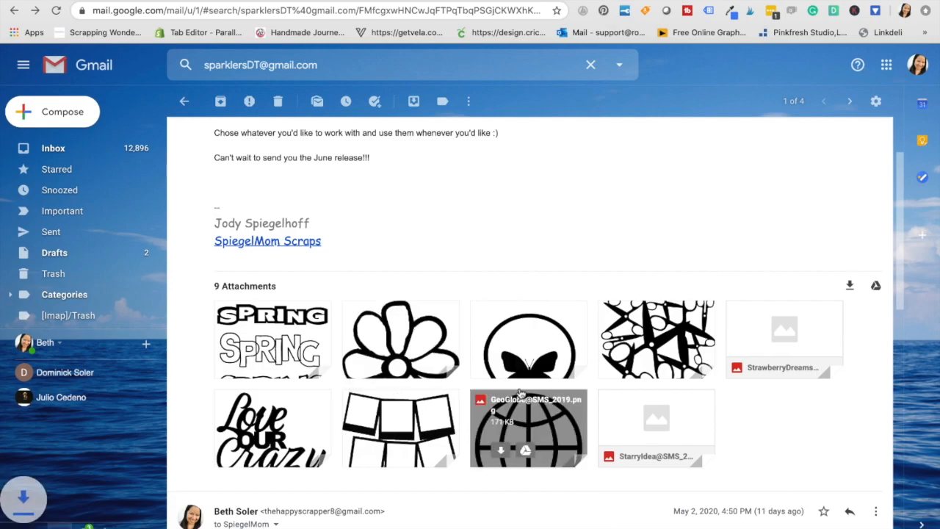
pyautogui.click(503, 364)
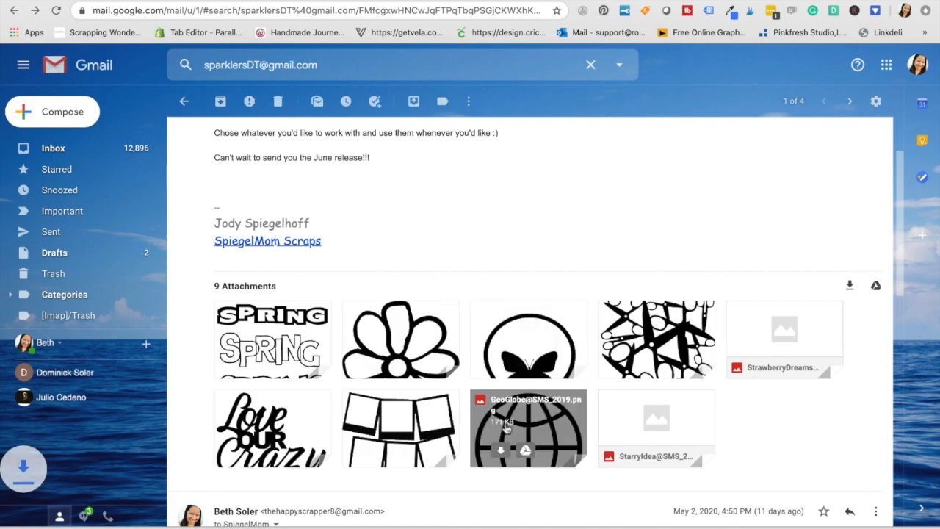
pyautogui.click(373, 453)
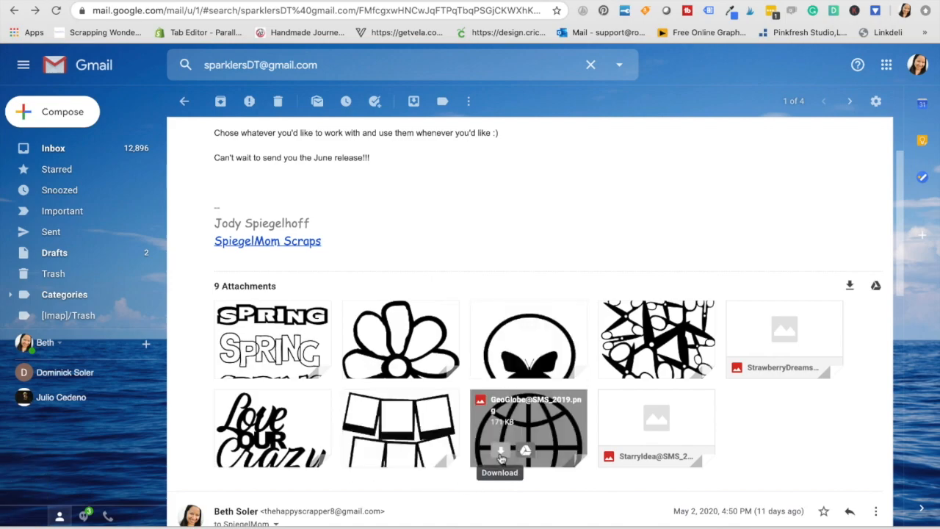
pyautogui.click(501, 452)
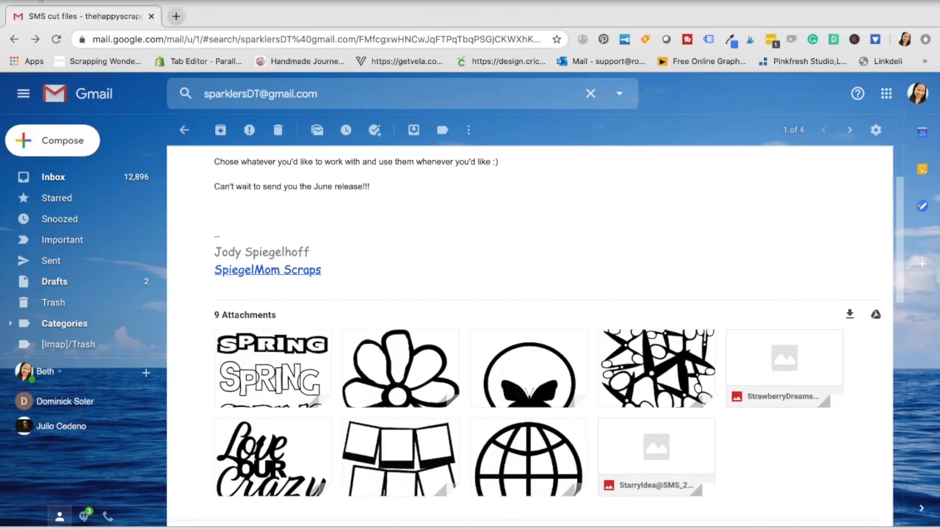
# Tile the browser window to the left of the screen and close it to bring Cricut Design Space forward
pyautogui.moveTo(40, 4)
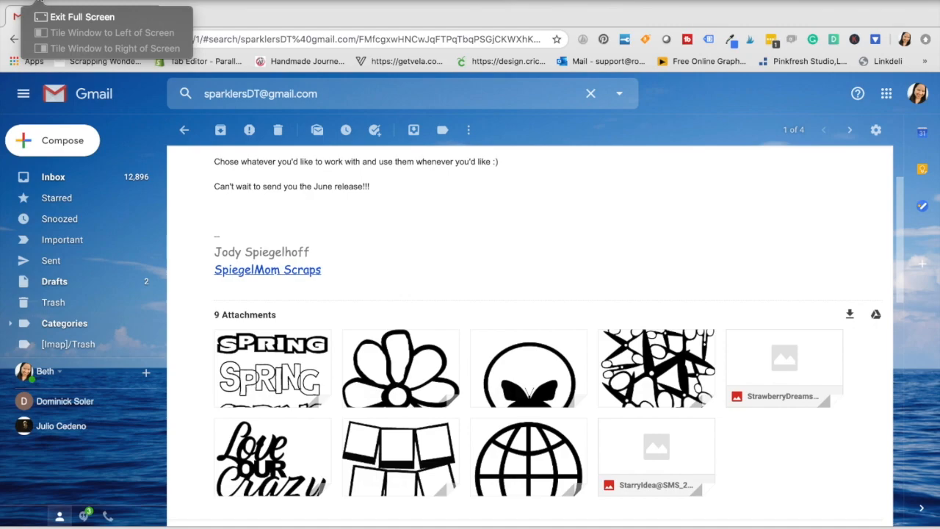
pyautogui.click(110, 32)
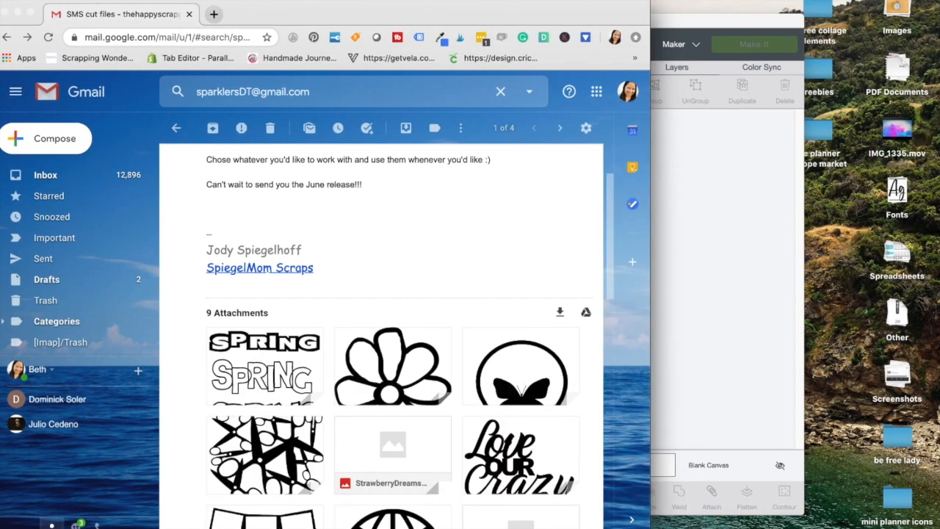
pyautogui.click(20, 14)
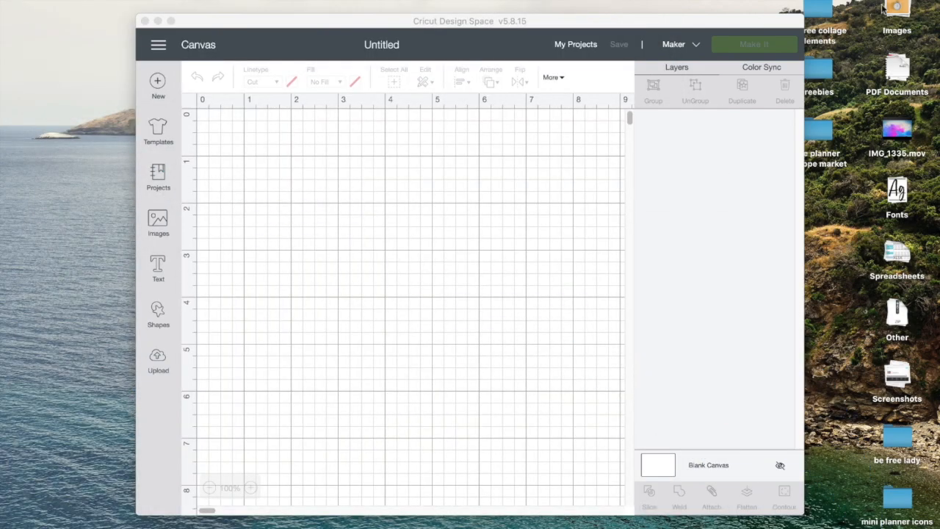
# Open a Finder window on the Downloads folder and move it over the Cricut canvas
pyautogui.doubleClick(818, 11)
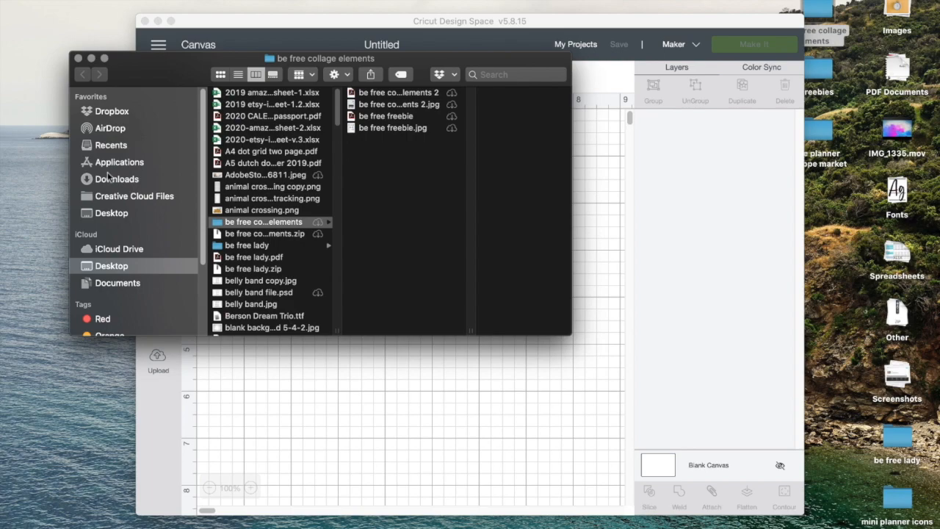
pyautogui.click(108, 180)
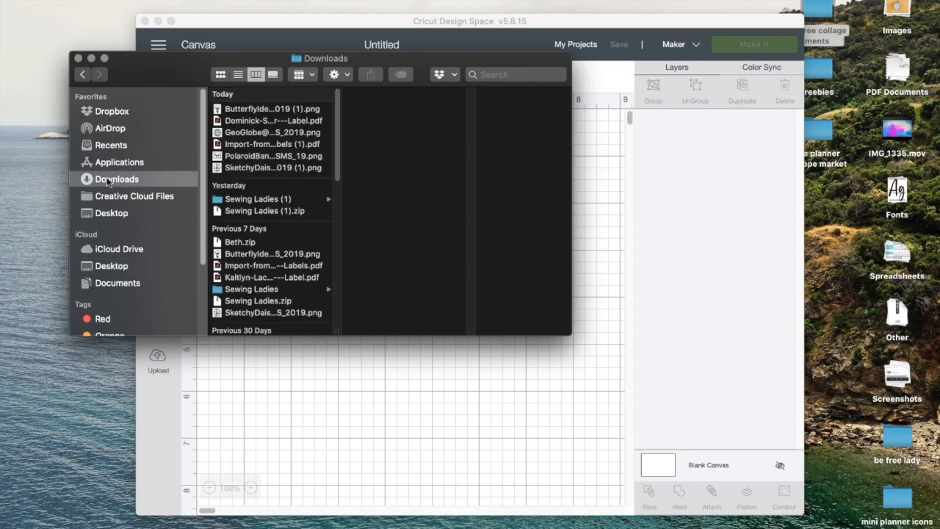
pyautogui.click(255, 112)
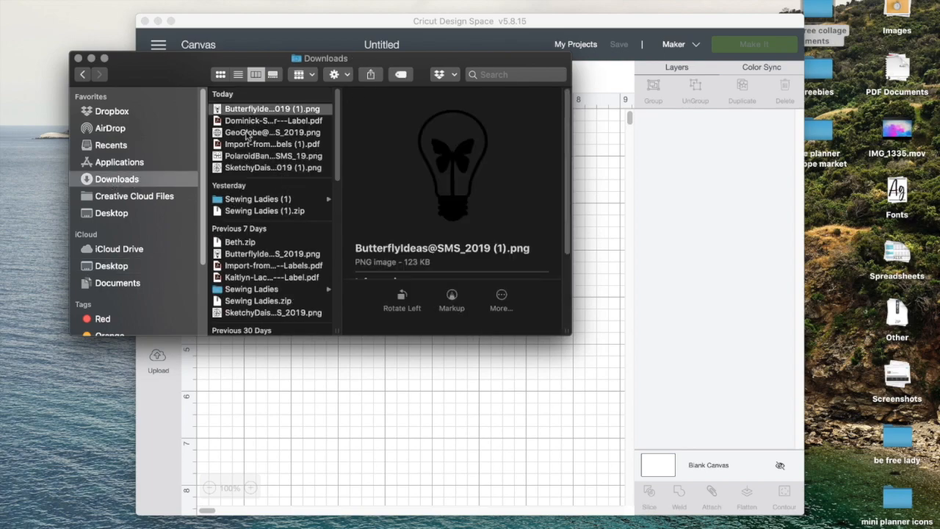
pyautogui.moveTo(177, 69); pyautogui.dragTo(442, 78)
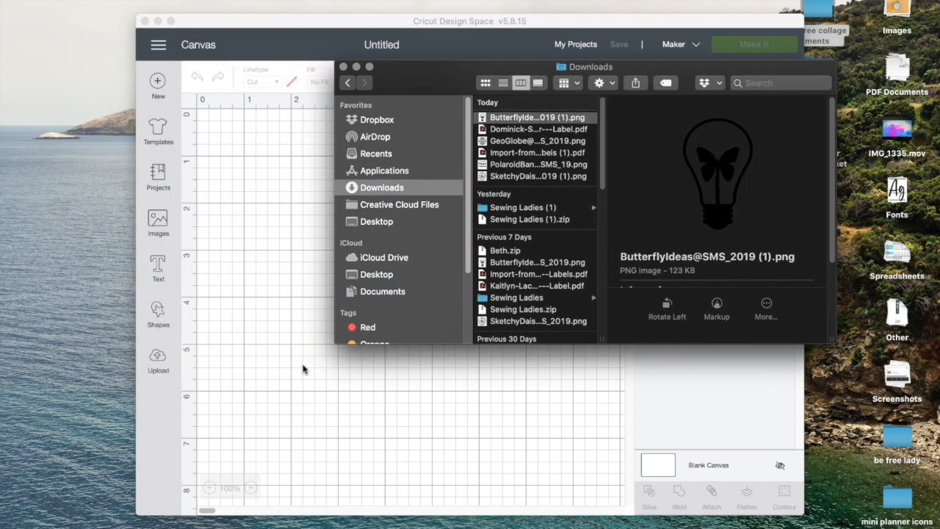
# Start a new image upload in Cricut Design Space
pyautogui.click(164, 363)
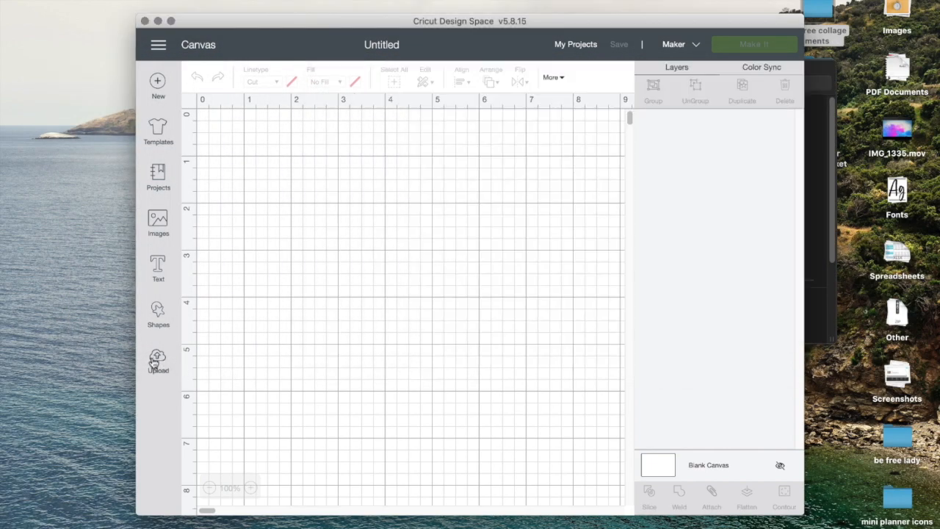
pyautogui.click(156, 360)
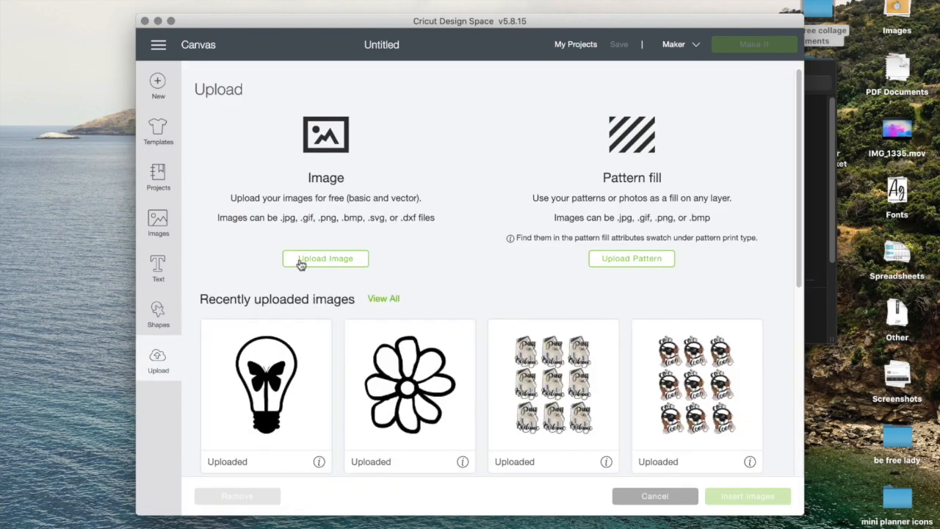
pyautogui.click(301, 264)
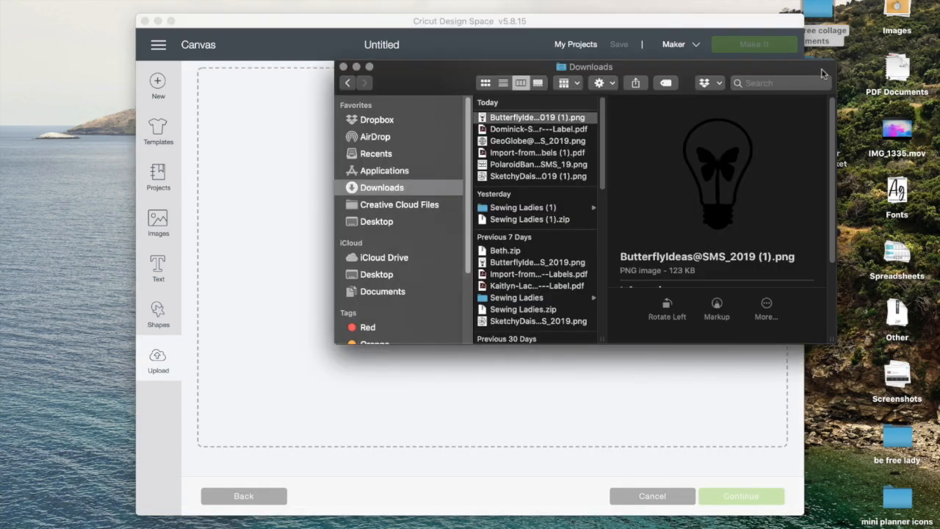
pyautogui.click(508, 144)
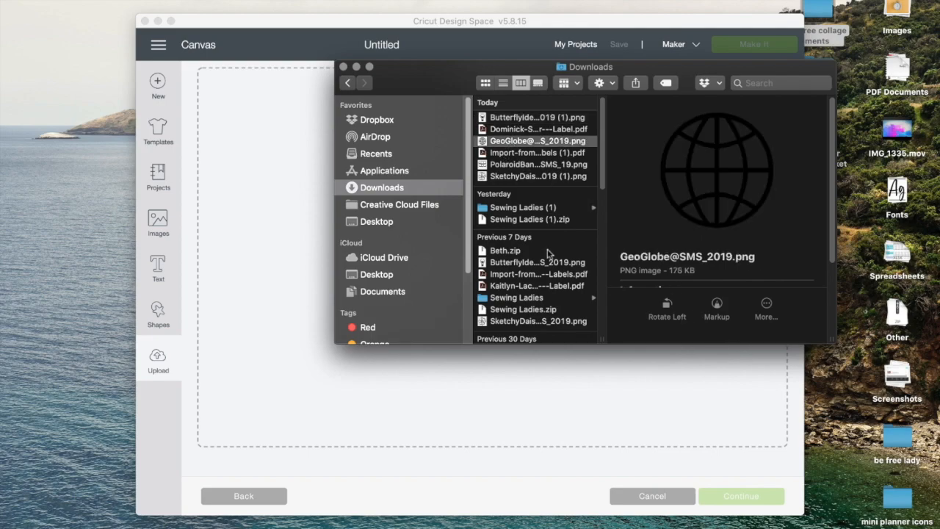
pyautogui.moveTo(517, 142); pyautogui.dragTo(282, 206)
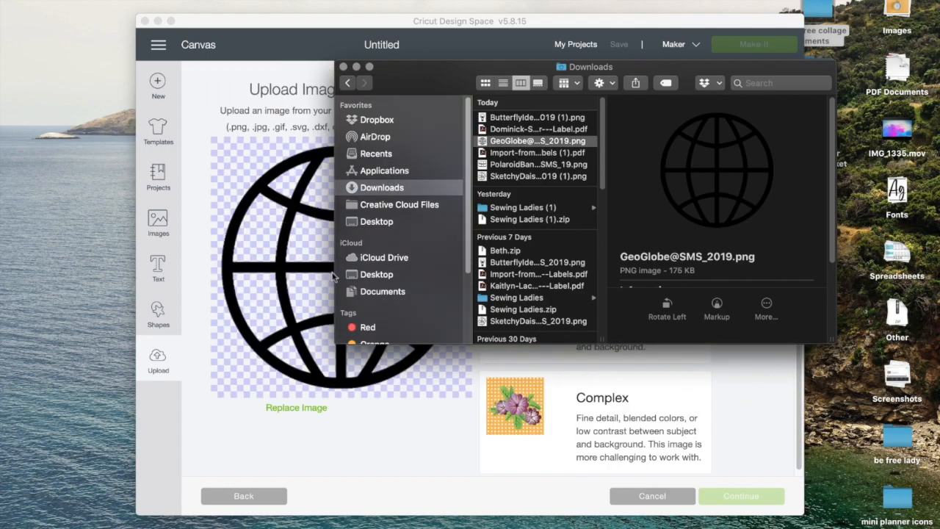
pyautogui.click(356, 68)
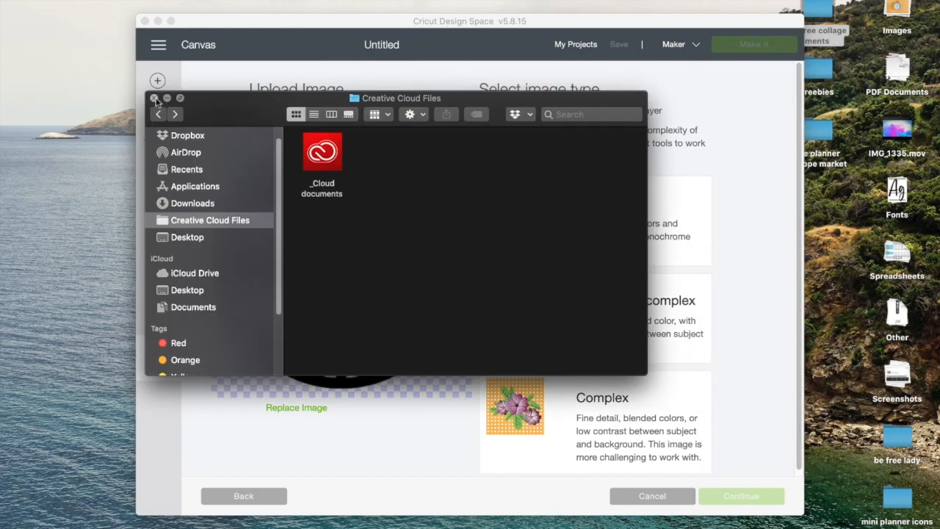
pyautogui.click(153, 97)
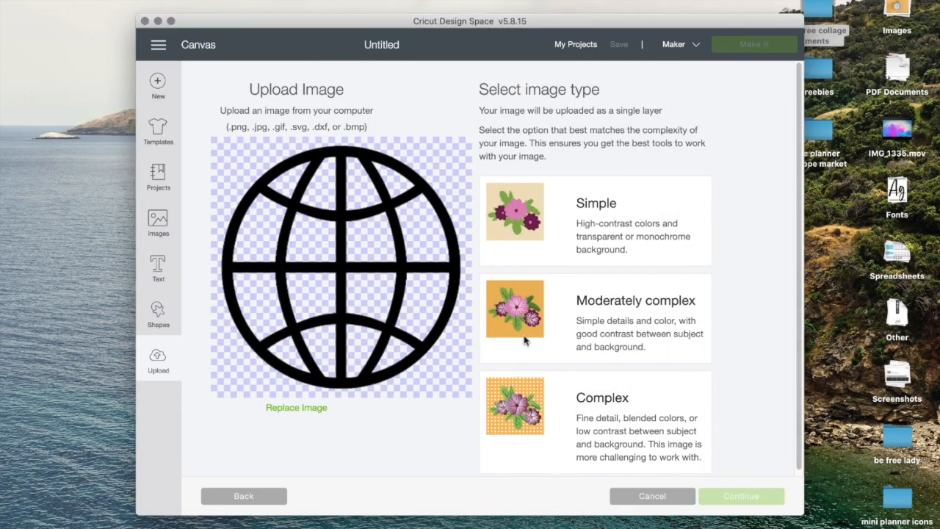
# Set the globe image type to Moderately complex and save it as a Cut image
pyautogui.click(593, 316)
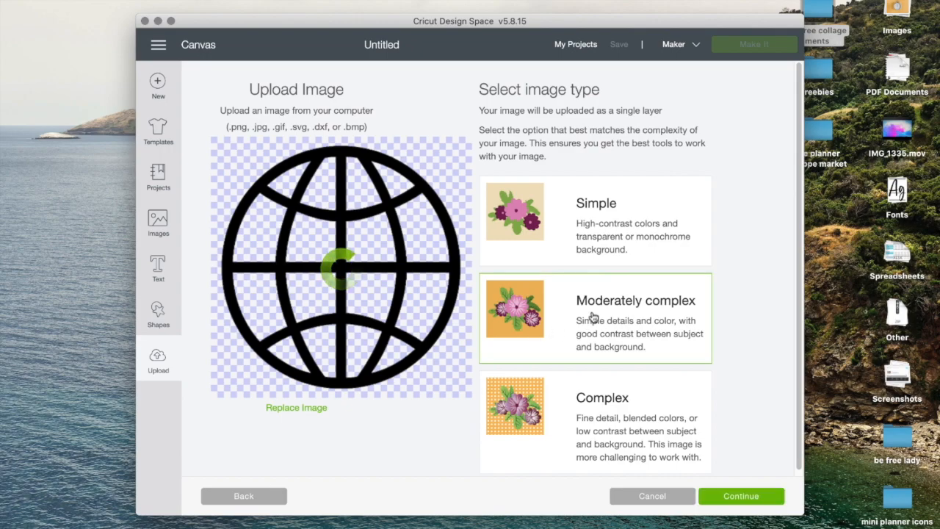
pyautogui.click(171, 21)
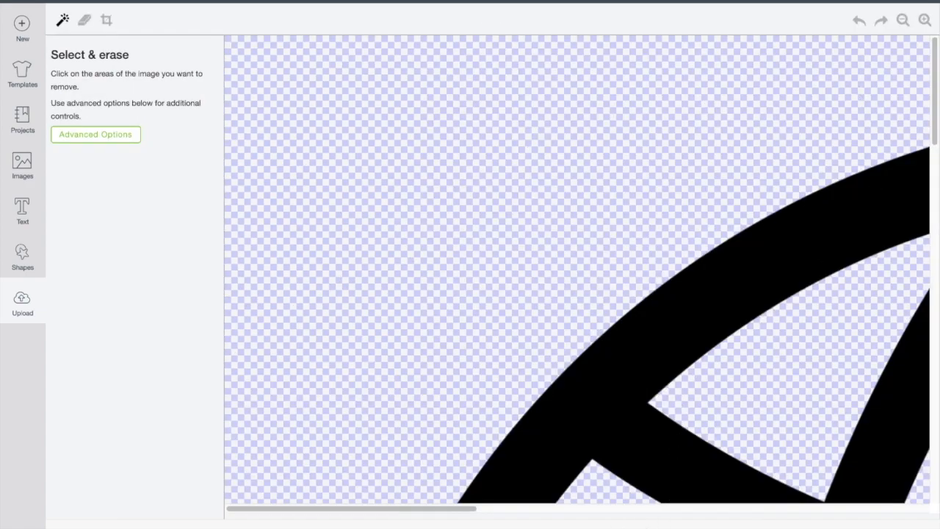
pyautogui.click(901, 20)
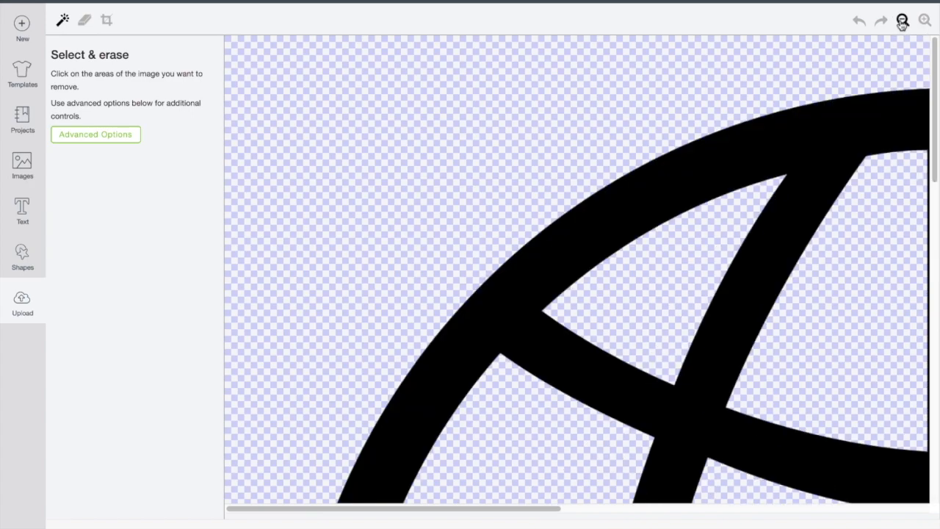
pyautogui.click(901, 20)
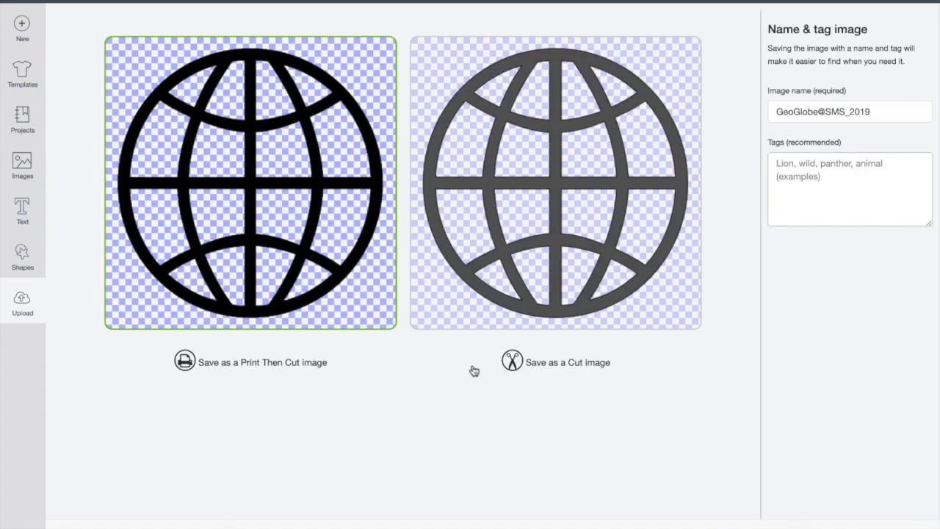
pyautogui.click(571, 139)
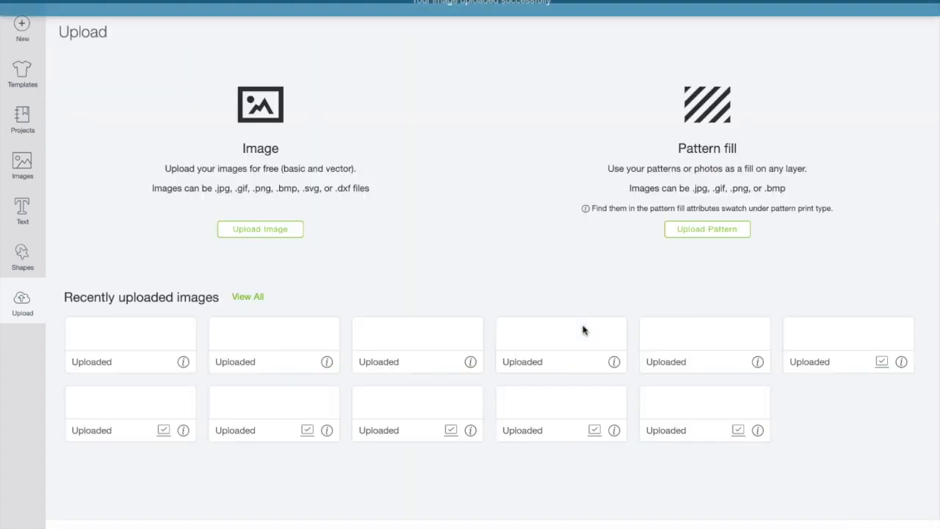
pyautogui.click(234, 232)
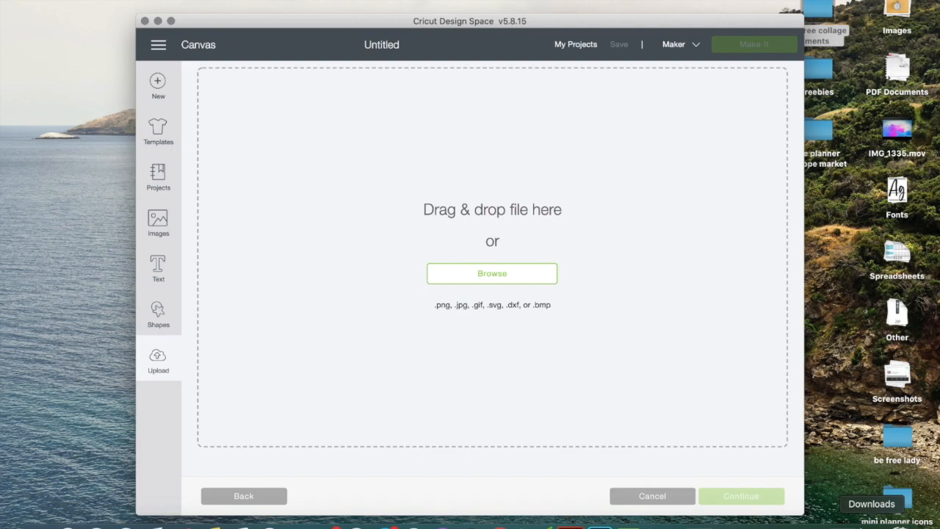
pyautogui.click(872, 524)
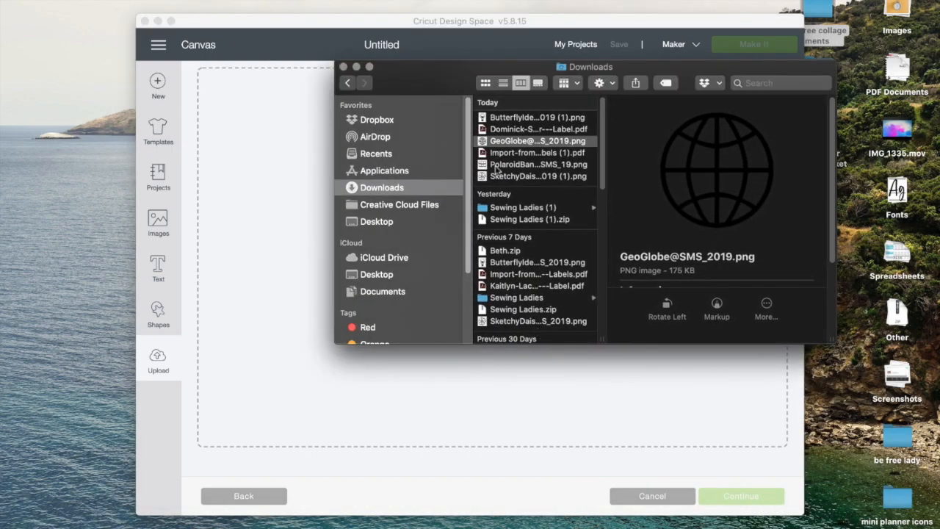
pyautogui.click(495, 168)
pyautogui.moveTo(487, 76); pyautogui.dragTo(661, 81)
pyautogui.moveTo(671, 173); pyautogui.dragTo(404, 253)
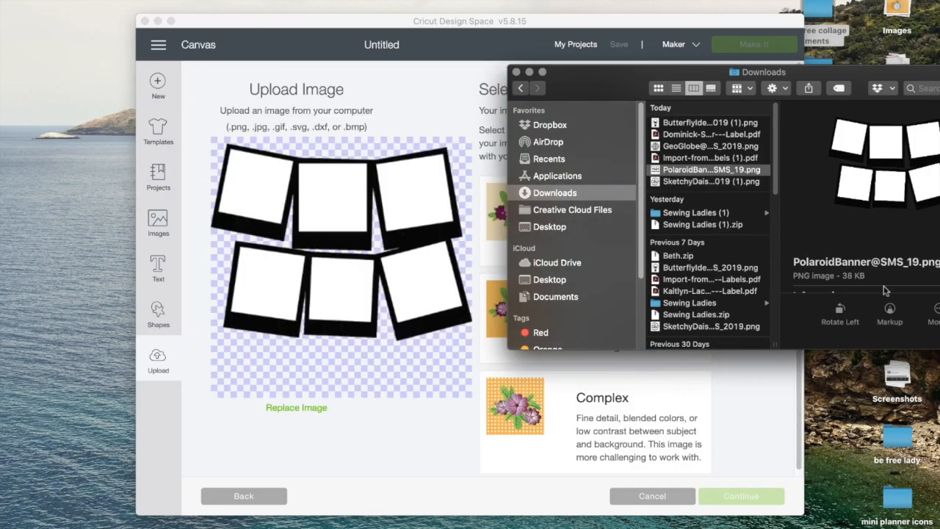
# Choose Moderately complex for the polaroid banner image and zoom out in Select & erase
pyautogui.click(171, 21)
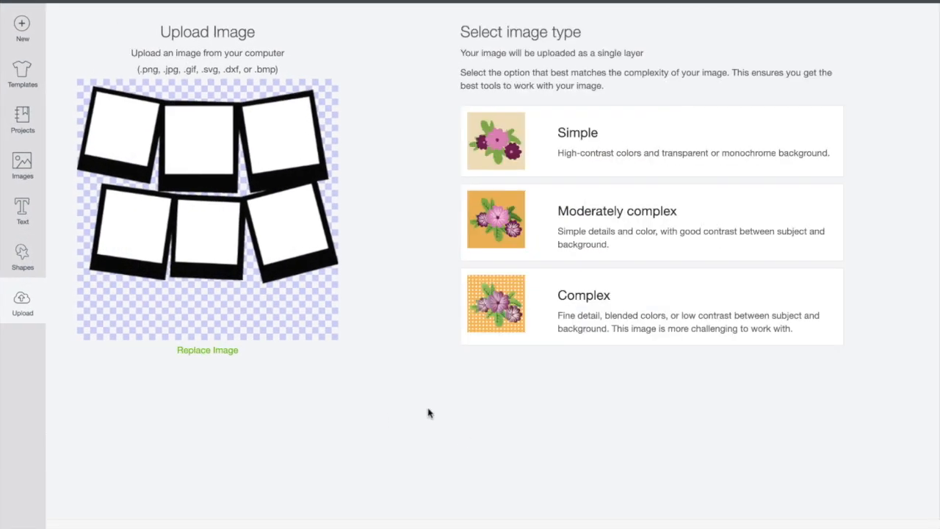
pyautogui.click(520, 249)
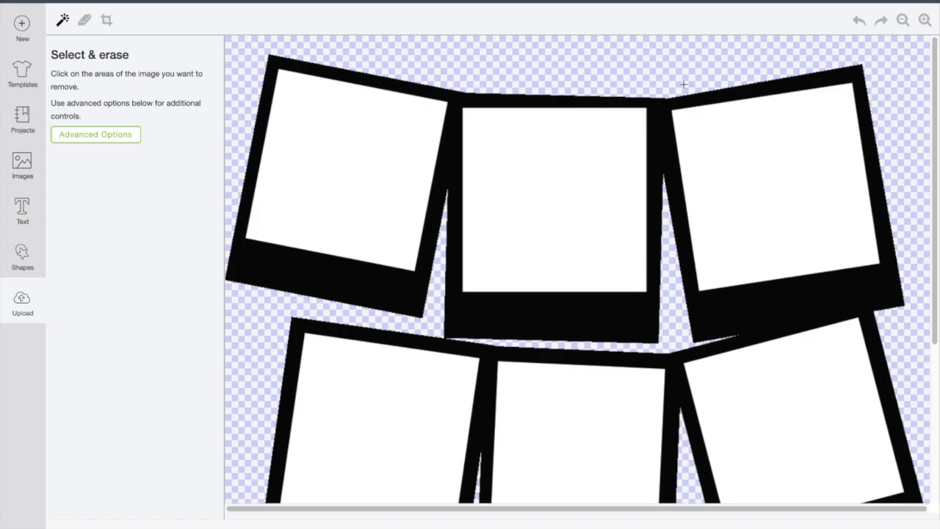
pyautogui.click(902, 21)
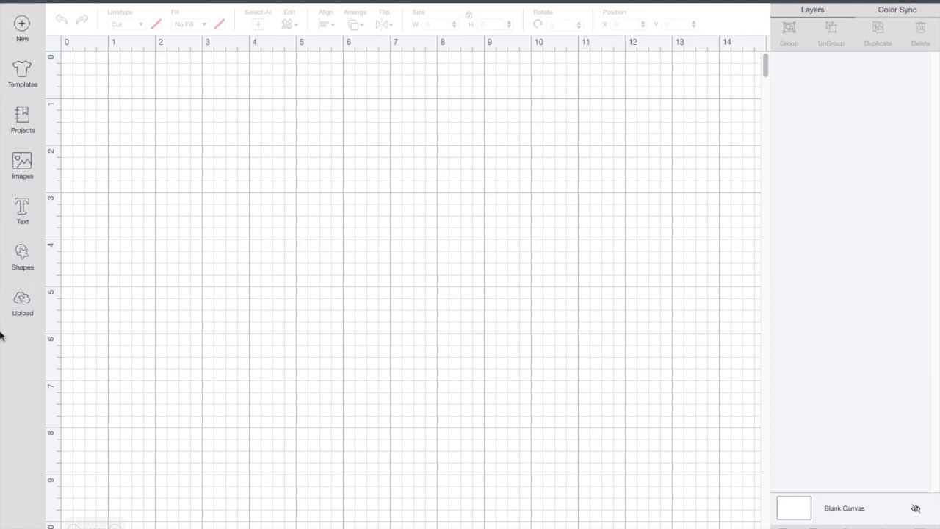
pyautogui.click(23, 313)
pyautogui.click(232, 233)
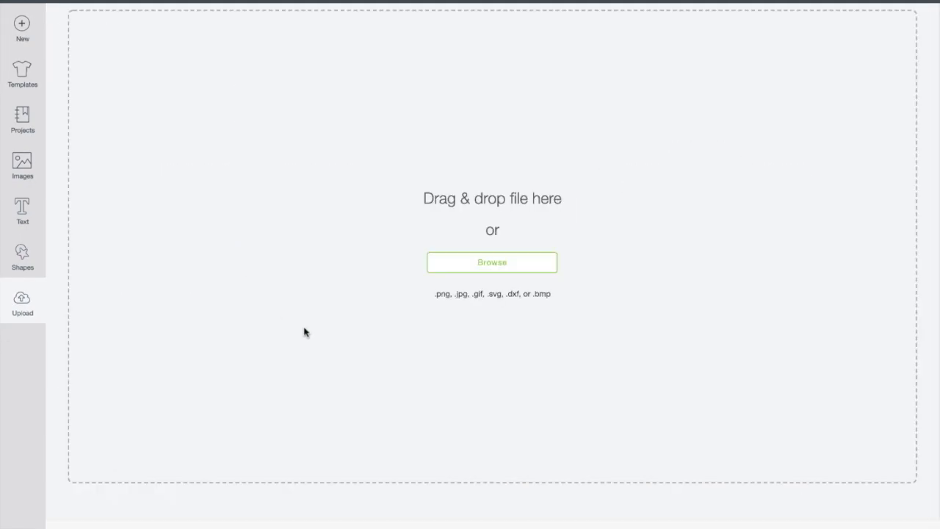
pyautogui.click(450, 266)
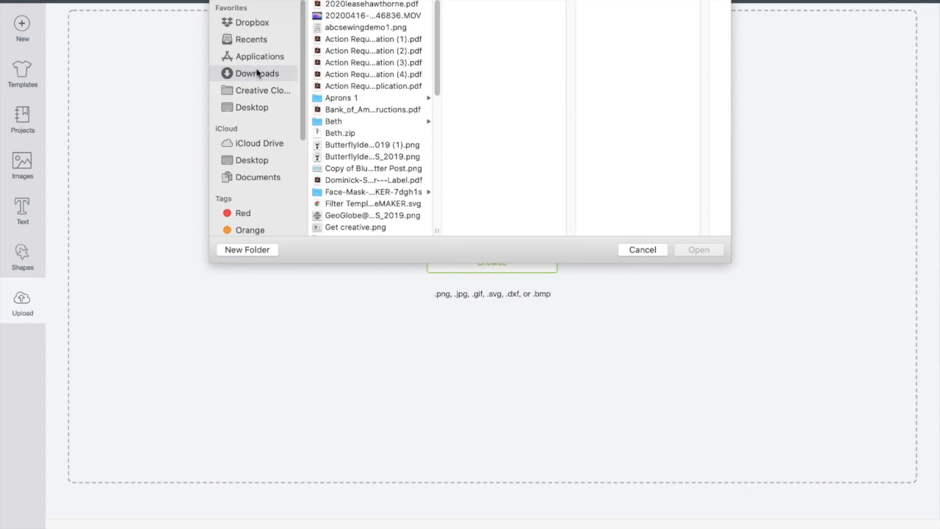
pyautogui.scroll(-2, 343, 24)
pyautogui.click(632, 253)
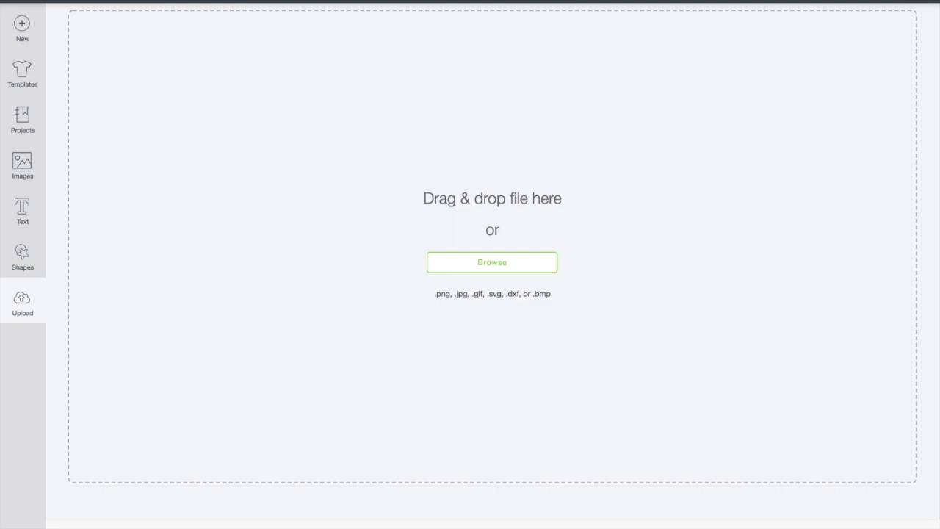
pyautogui.click(34, 2)
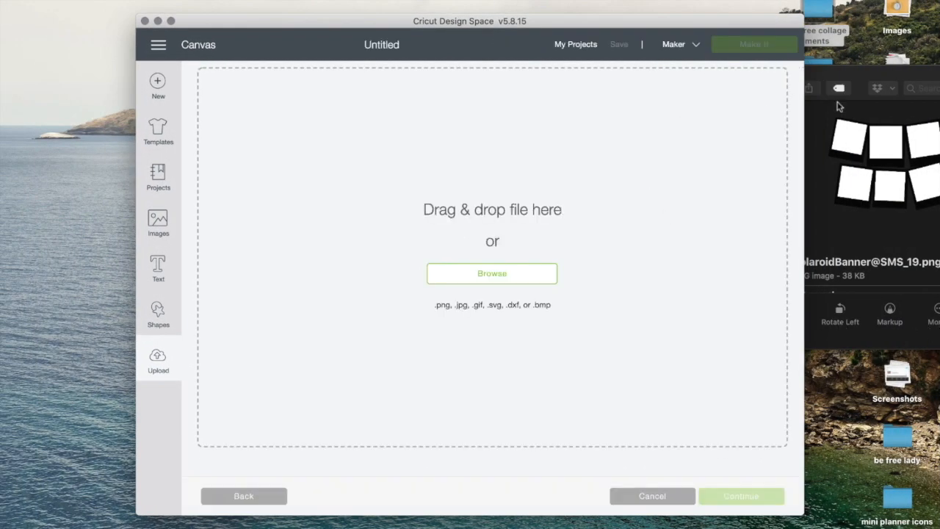
pyautogui.moveTo(852, 143); pyautogui.dragTo(353, 253)
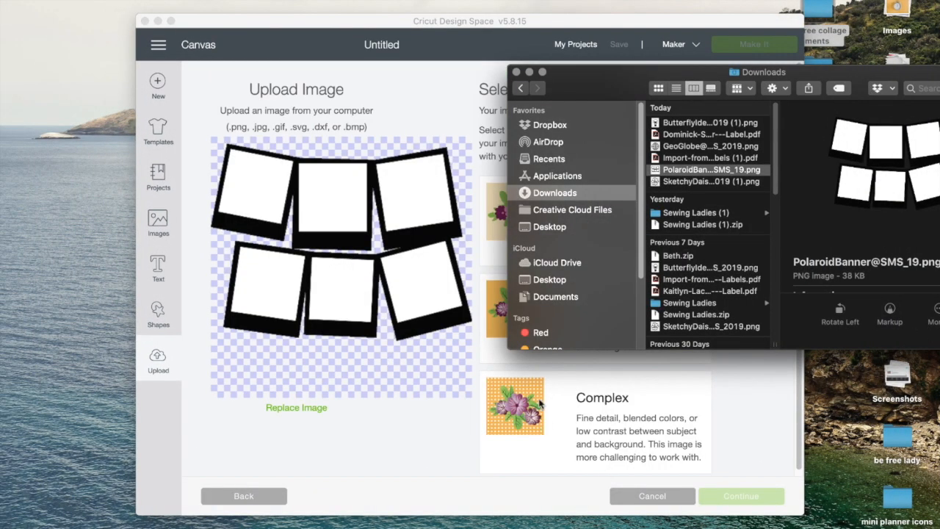
pyautogui.click(483, 342)
pyautogui.click(494, 347)
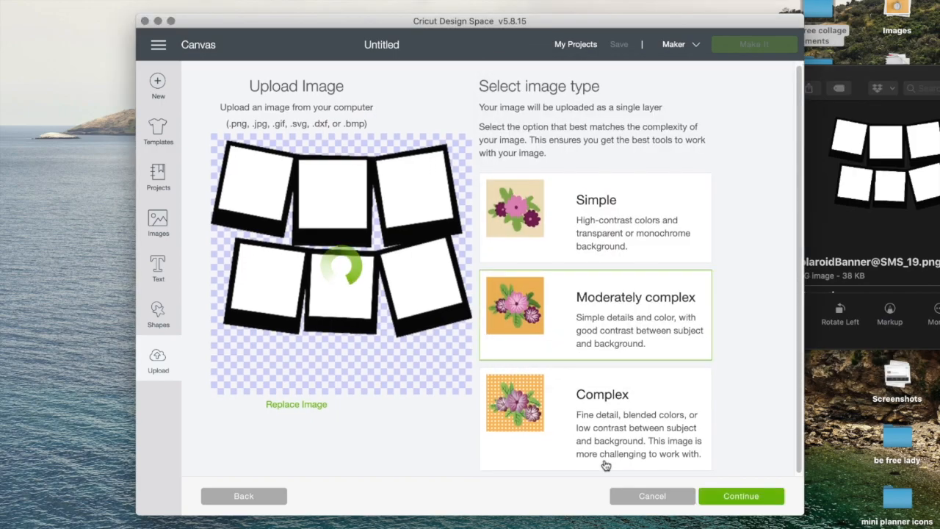
# Continue to Select & erase and remove the white interiors of the three top polaroid frames
pyautogui.click(726, 498)
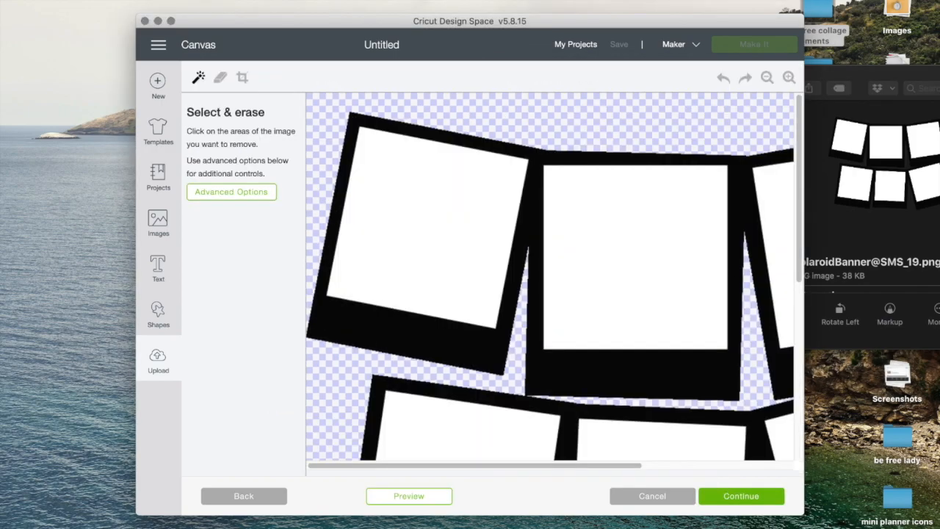
pyautogui.click(170, 20)
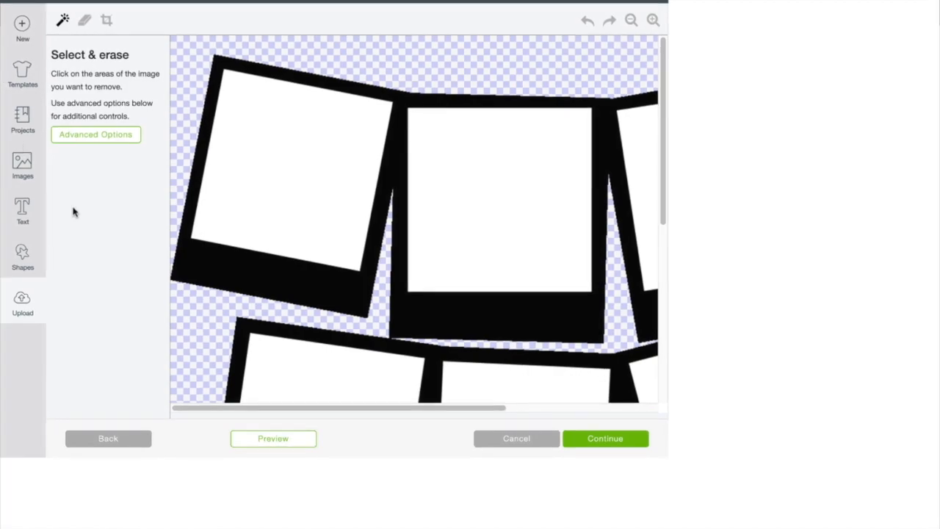
pyautogui.click(83, 22)
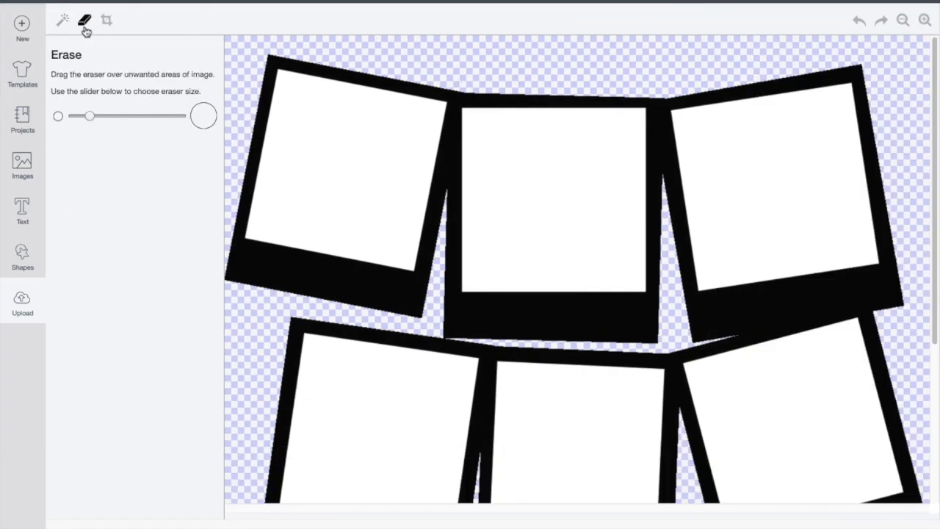
pyautogui.click(63, 21)
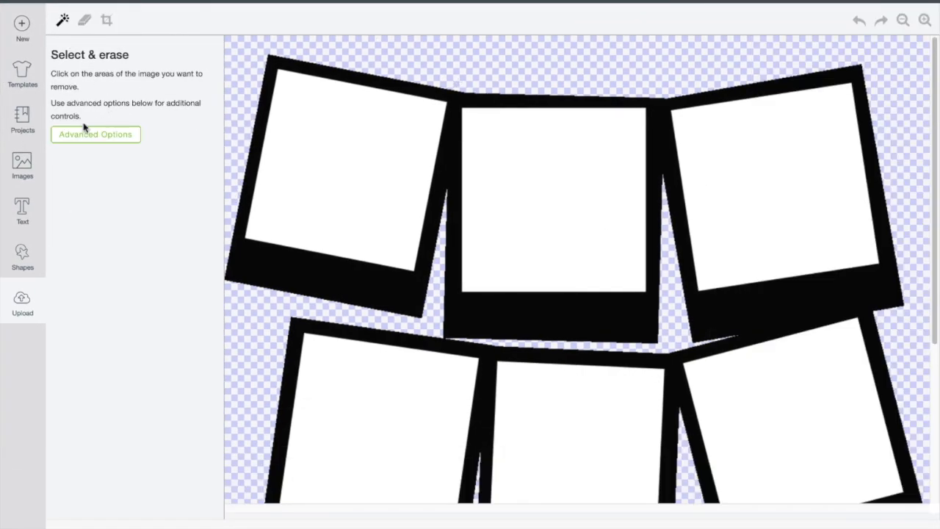
pyautogui.click(295, 120)
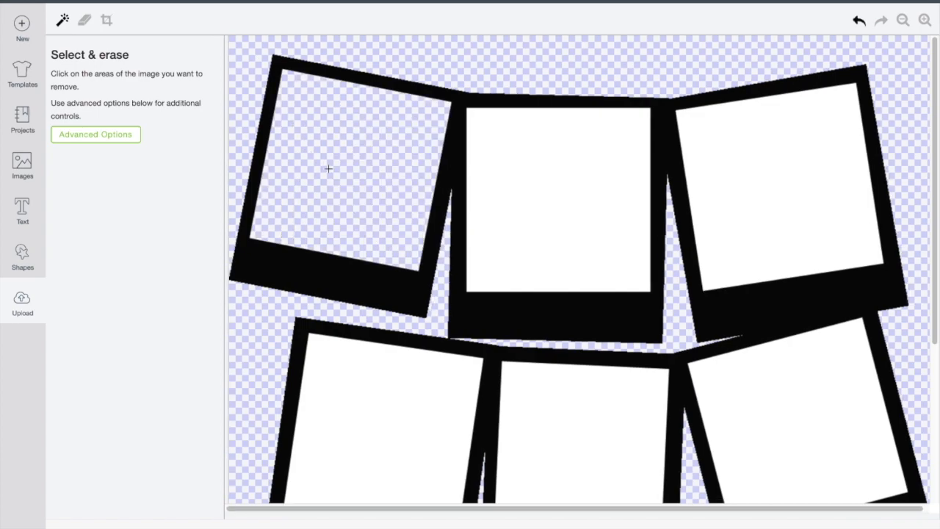
pyautogui.click(558, 168)
pyautogui.click(738, 196)
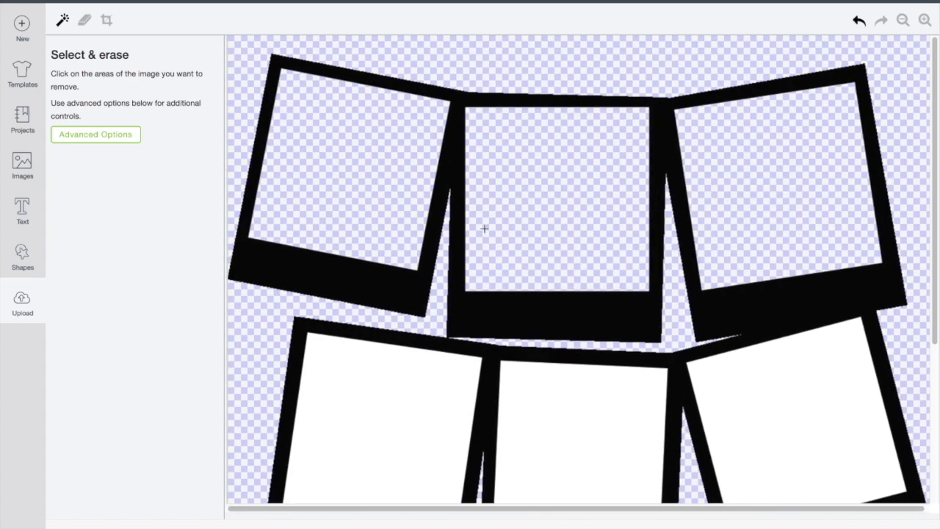
# Remove the white interiors of the three bottom polaroid frames
pyautogui.scroll(-3, 404, 275)
pyautogui.click(363, 306)
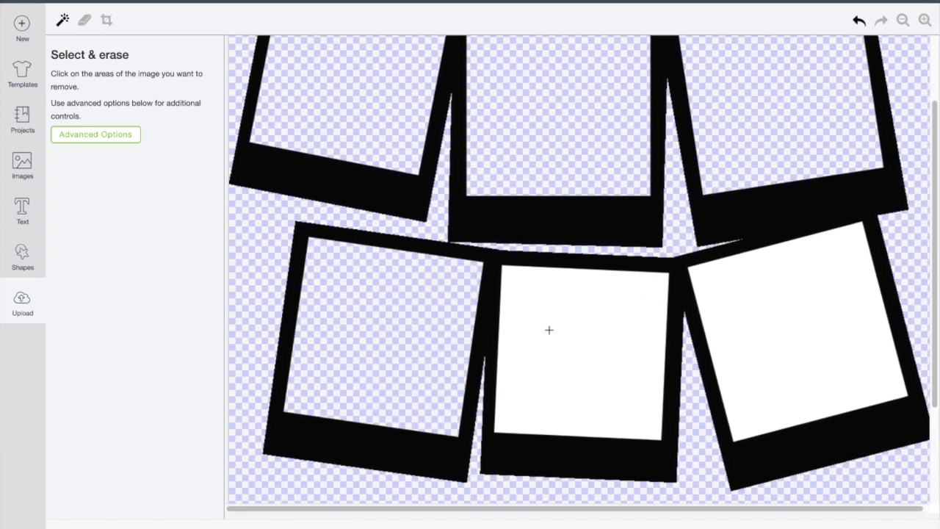
pyautogui.click(548, 330)
pyautogui.click(763, 310)
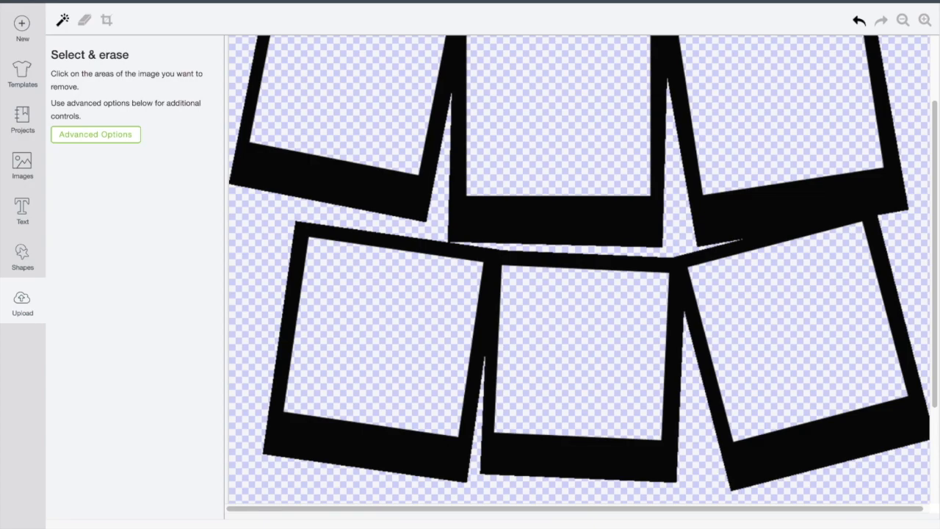
# Continue and save the polaroid banner as a Cut image
pyautogui.click(897, 525)
pyautogui.click(523, 282)
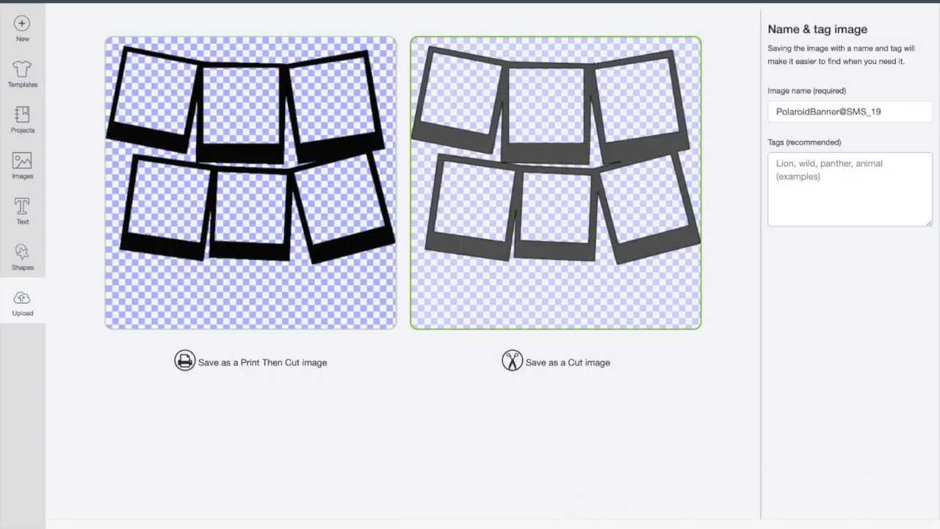
pyautogui.click(898, 526)
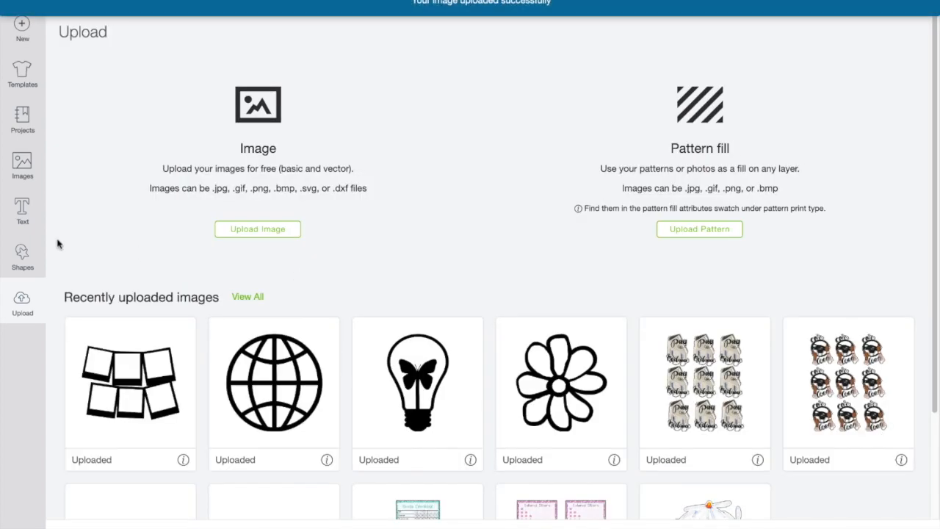
# Insert the polaroid banner, globe, light bulb and daisy uploads onto the canvas and set the banner's width to 6 in
pyautogui.click(134, 371)
pyautogui.click(273, 411)
pyautogui.click(547, 424)
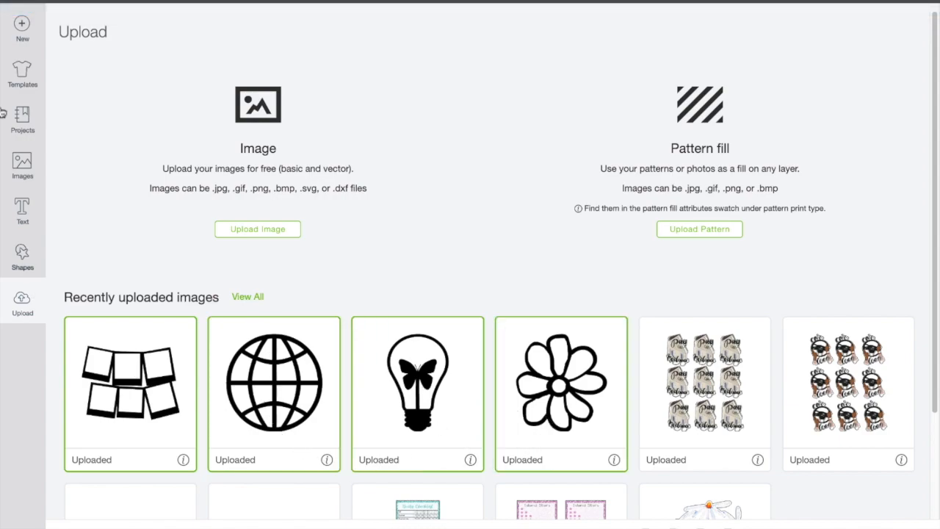
pyautogui.click(881, 527)
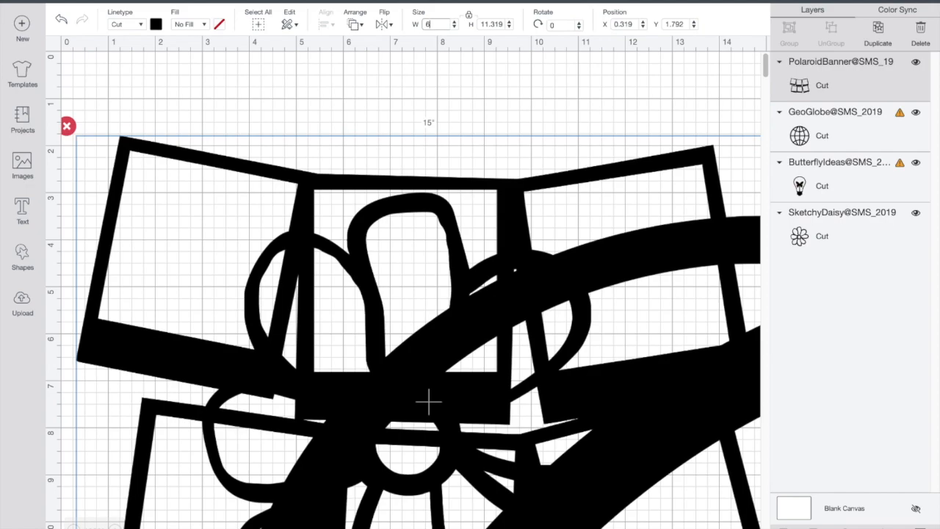
pyautogui.press('Return')
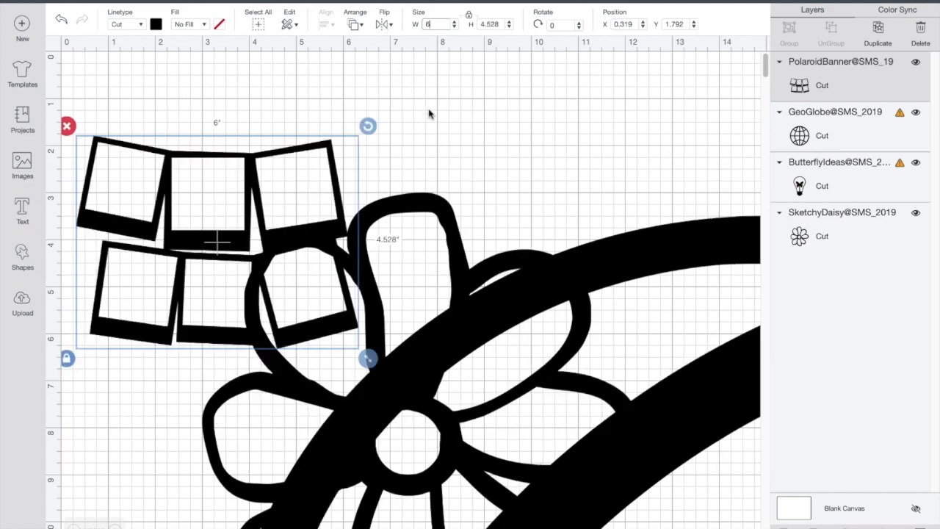
# Set the globe's width to 3 in and move it up slightly
pyautogui.click(412, 375)
pyautogui.moveTo(447, 22); pyautogui.dragTo(413, 26)
pyautogui.write('3')
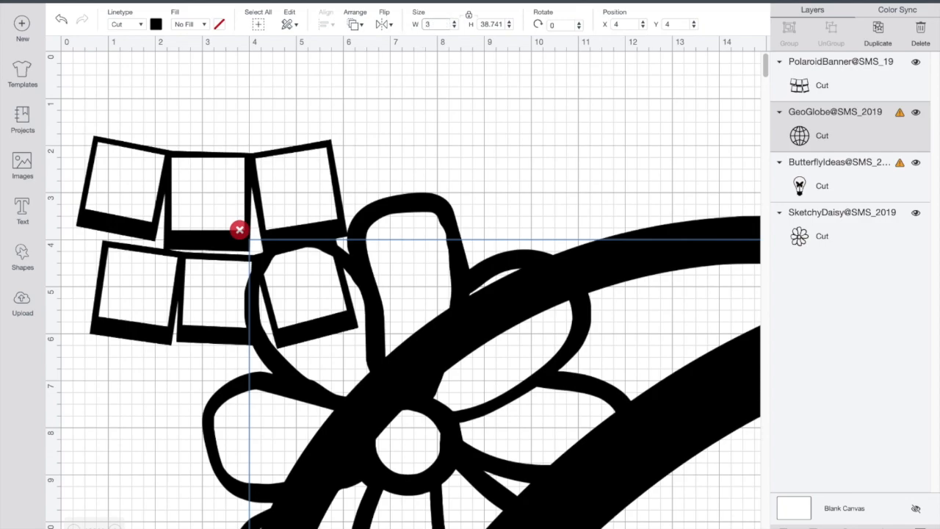
pyautogui.press('Return')
pyautogui.moveTo(318, 347); pyautogui.dragTo(304, 302)
# Set the light bulb image's width to 4 in and move it to the right side of the canvas
pyautogui.click(490, 378)
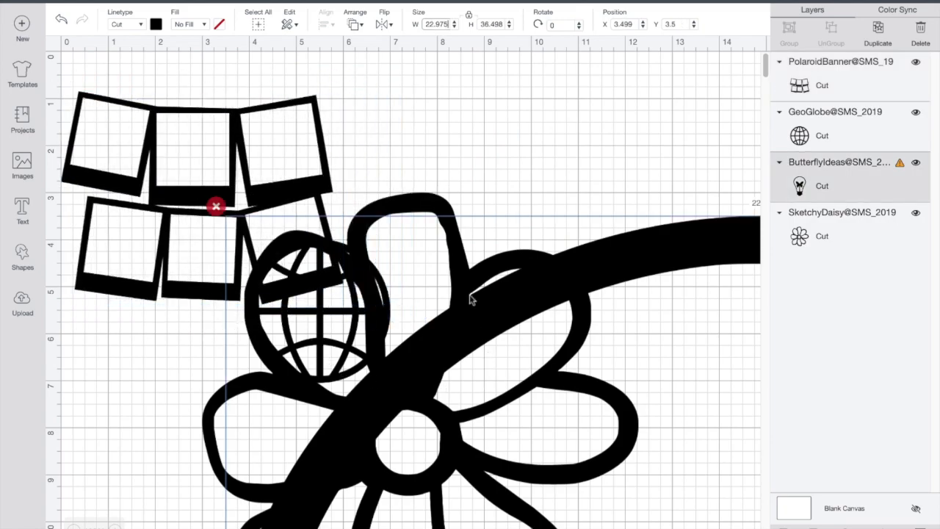
pyautogui.click(449, 25)
pyautogui.write('4')
pyautogui.press('Return')
pyautogui.moveTo(309, 401)
pyautogui.mouseDown()
pyautogui.moveTo(630, 242)
pyautogui.moveTo(667, 242)
pyautogui.mouseUp()
# Set the daisy's width to 5 in
pyautogui.click(406, 374)
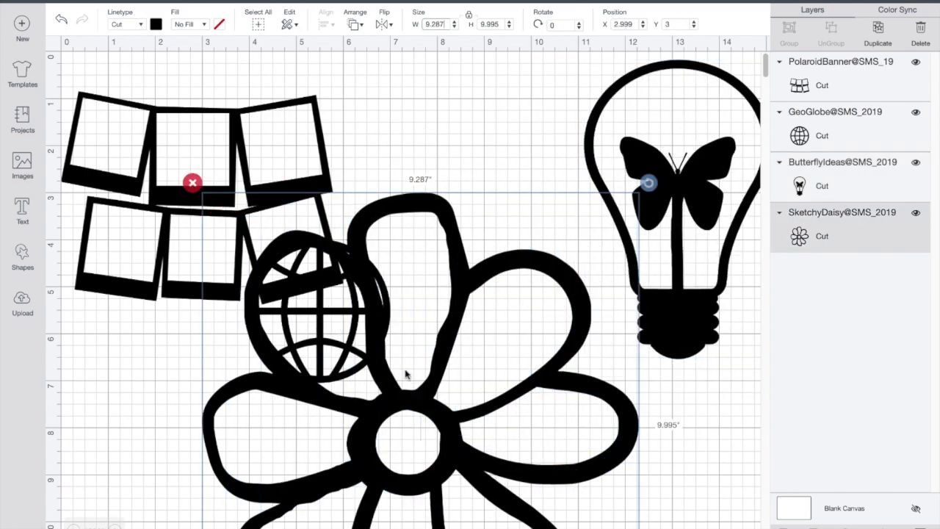
pyautogui.click(443, 23)
pyautogui.write('5')
pyautogui.press('Return')
# Move the globe, daisy and polaroid banner apart so they no longer overlap
pyautogui.moveTo(312, 353); pyautogui.dragTo(510, 435)
pyautogui.moveTo(257, 348); pyautogui.dragTo(151, 445)
pyautogui.moveTo(130, 210); pyautogui.dragTo(137, 185)
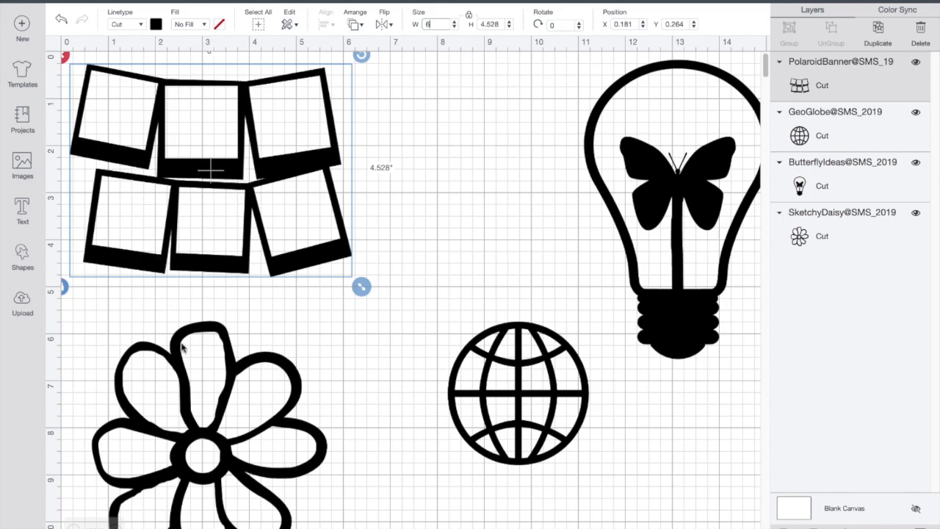
# Shrink the daisy to about 3.4 in wide and place the globe beside it
pyautogui.click(197, 424)
pyautogui.scroll(-2, 272, 486)
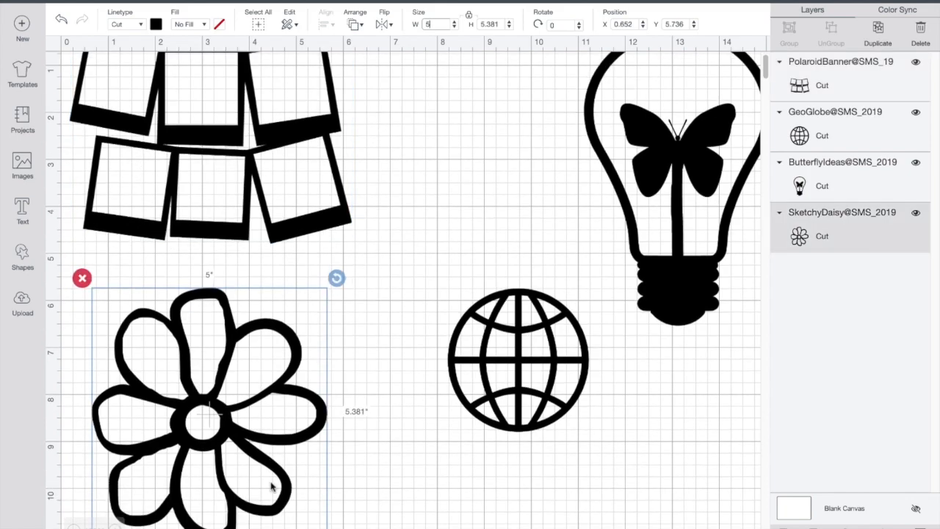
pyautogui.moveTo(338, 528); pyautogui.dragTo(270, 463)
pyautogui.moveTo(179, 380); pyautogui.dragTo(167, 363)
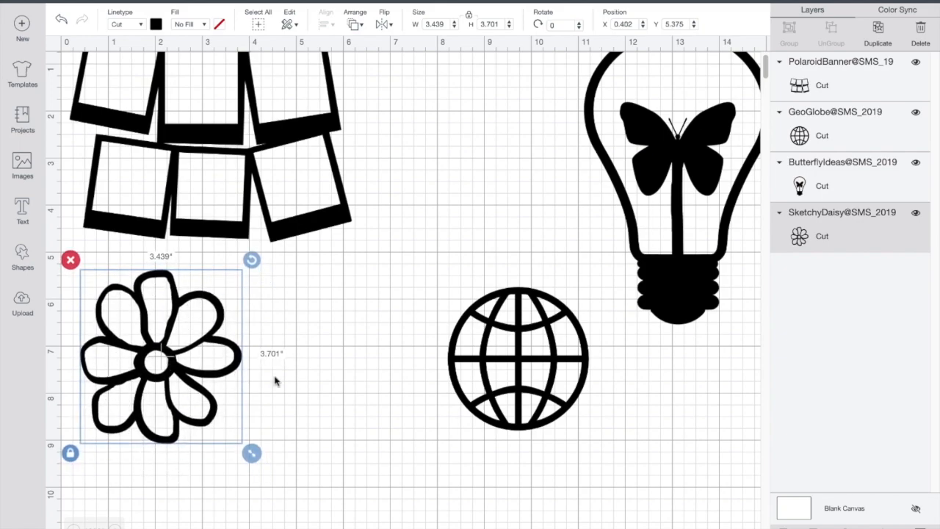
pyautogui.moveTo(528, 386); pyautogui.dragTo(348, 398)
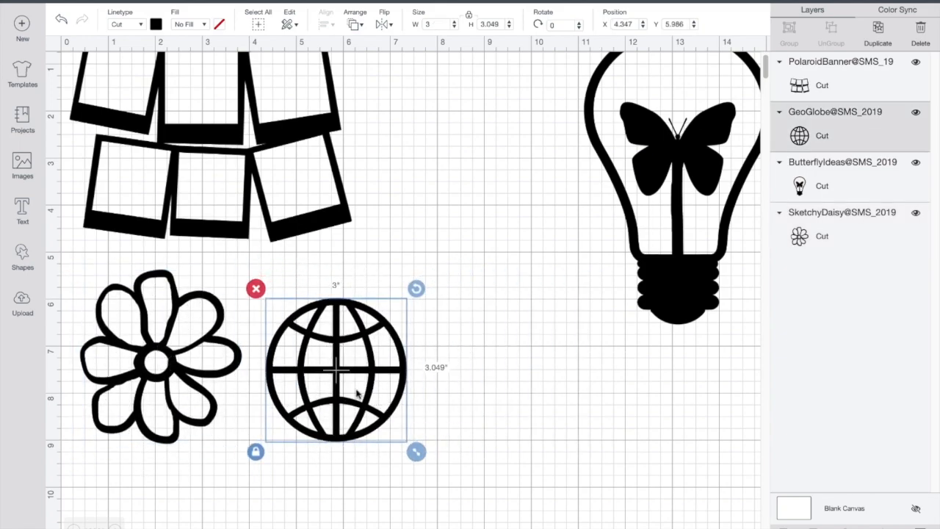
# Move the light bulb next to the polaroid banner and resize it to about 3.6 in wide
pyautogui.moveTo(657, 266); pyautogui.dragTo(475, 273)
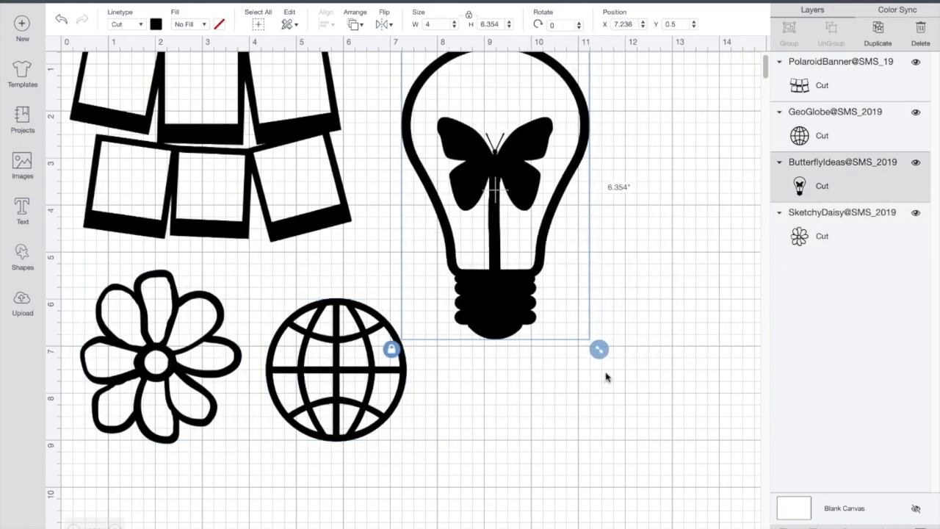
pyautogui.moveTo(593, 345); pyautogui.dragTo(578, 317)
pyautogui.scroll(1, 573, 323)
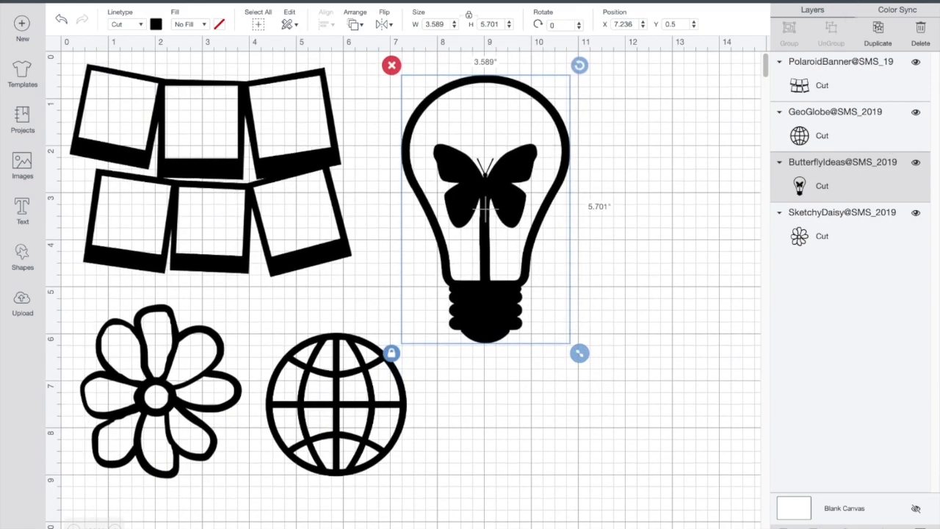
# Open the mat preview, spread the daisy, globe and polaroid banner apart on the mat, and continue to machine connection
pyautogui.click(827, 6)
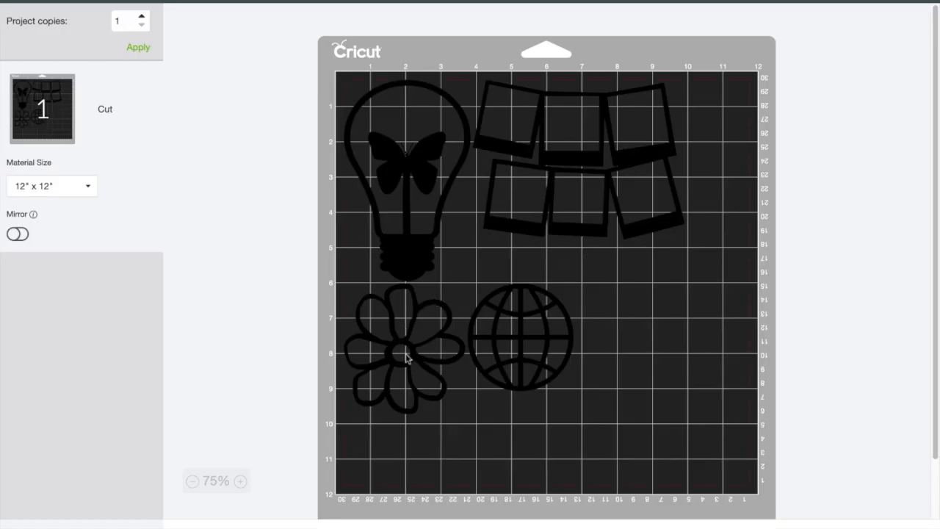
pyautogui.click(406, 358)
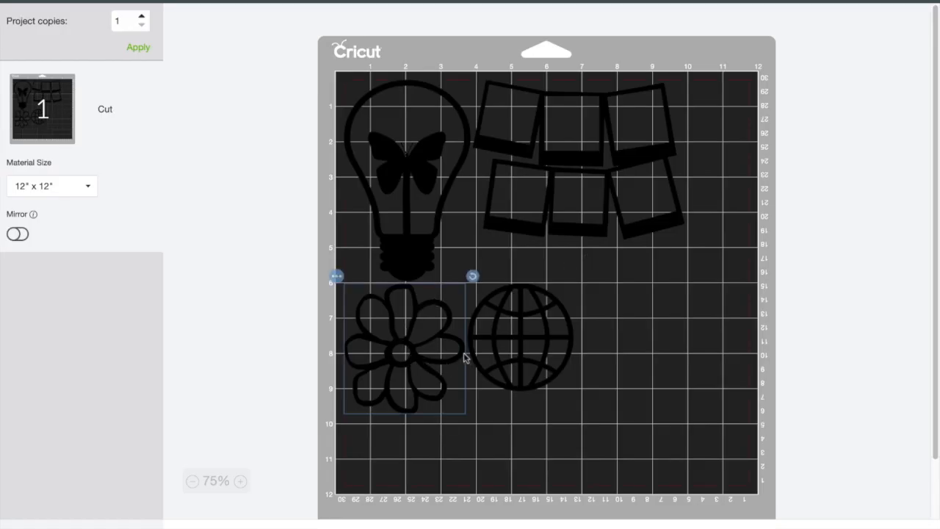
pyautogui.click(523, 337)
pyautogui.moveTo(533, 348); pyautogui.dragTo(603, 346)
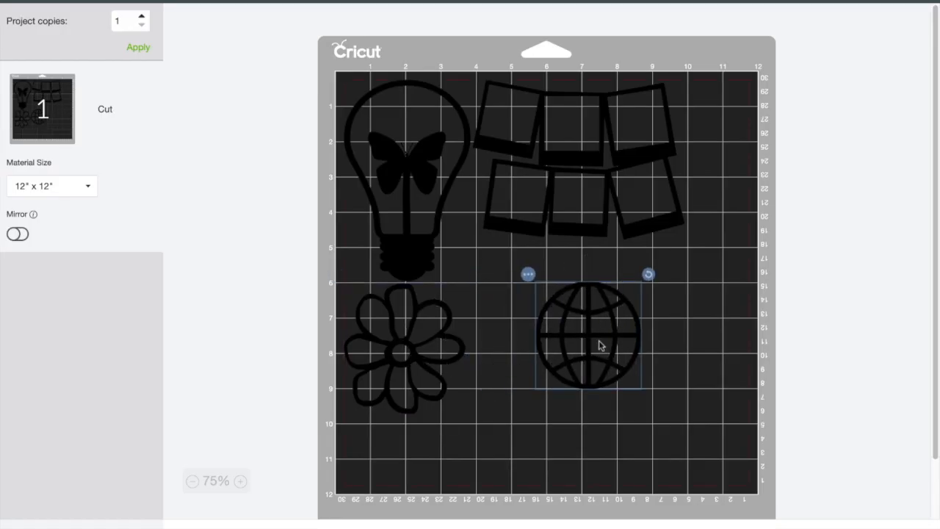
pyautogui.moveTo(439, 357); pyautogui.dragTo(429, 384)
pyautogui.moveTo(558, 204); pyautogui.dragTo(590, 211)
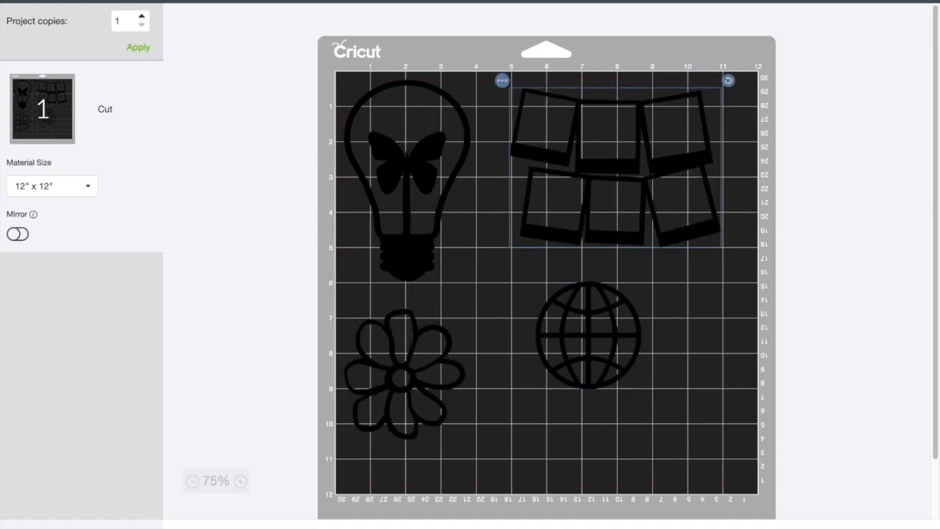
pyautogui.click(902, 527)
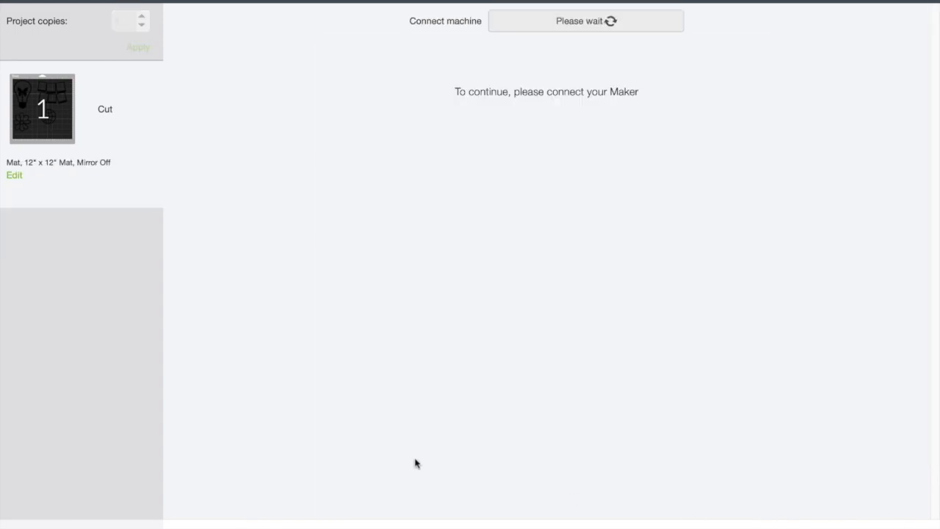